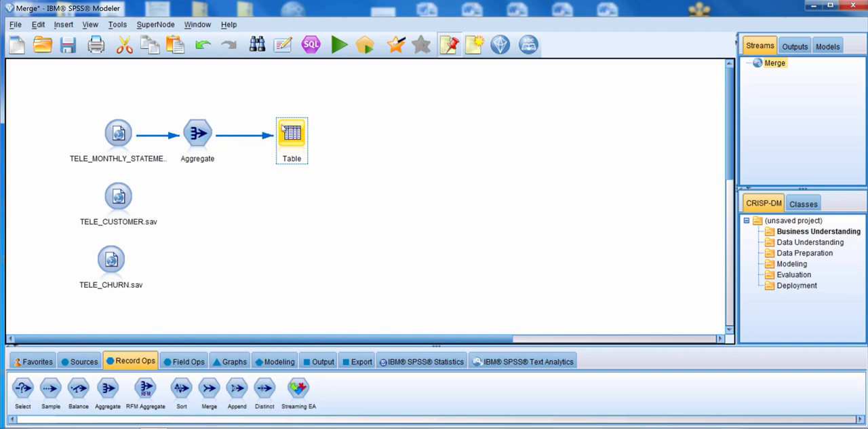
- Run the Table node on the Aggregate output to view the aggregated monthly statement records, then close the table
left_click(365, 46)
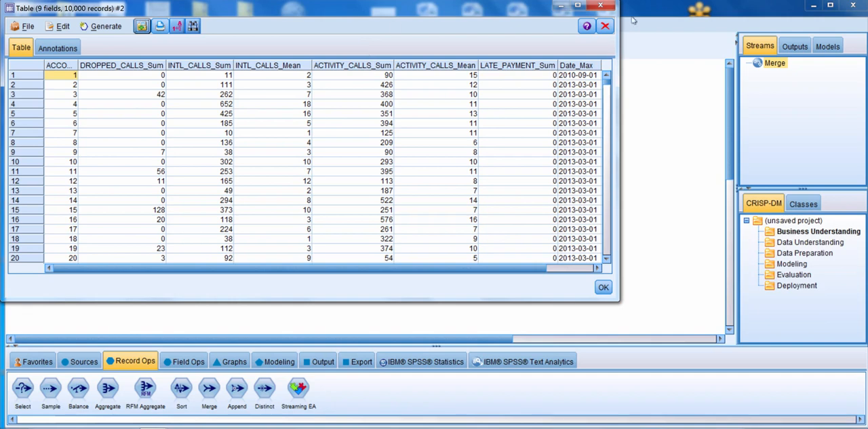
left_click(600, 5)
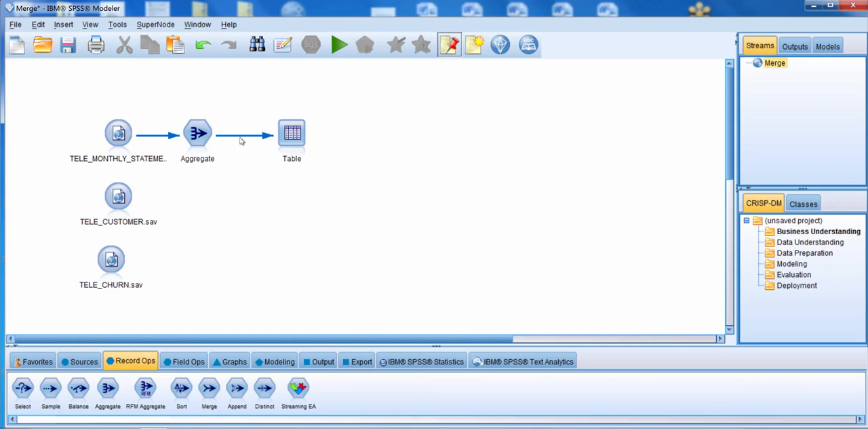
- Reroute the Table node's input from Aggregate to TELE_CUSTOMER.sav and run it to view the customer records
left_click_drag(241, 137, 119, 204)
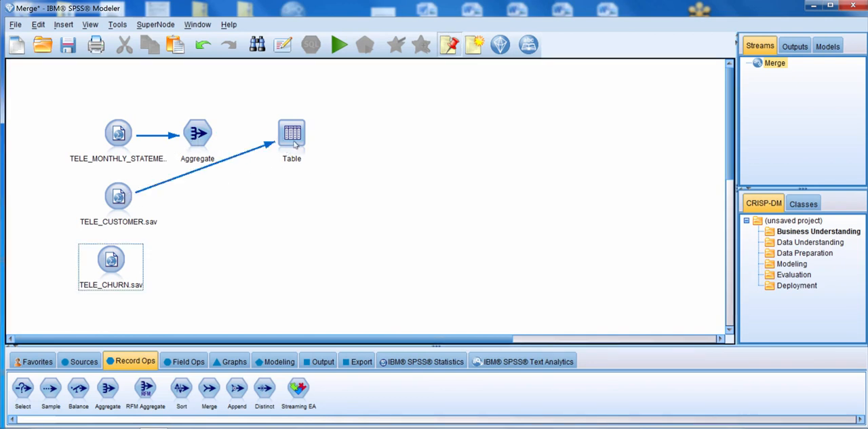
left_click_drag(294, 143, 282, 189)
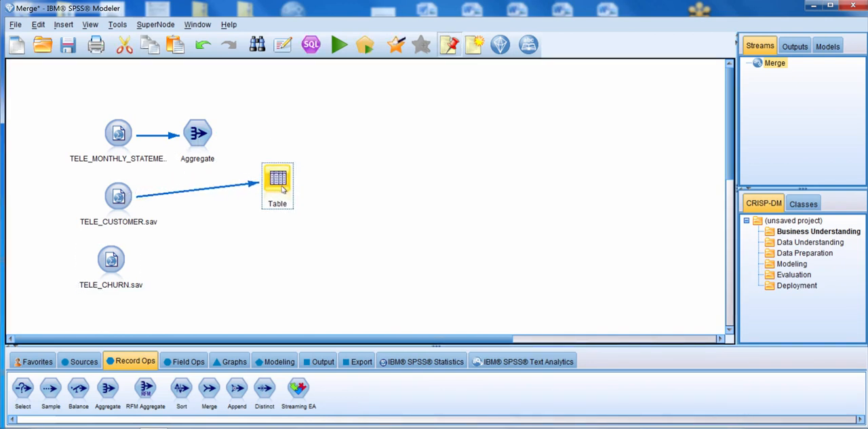
left_click(366, 45)
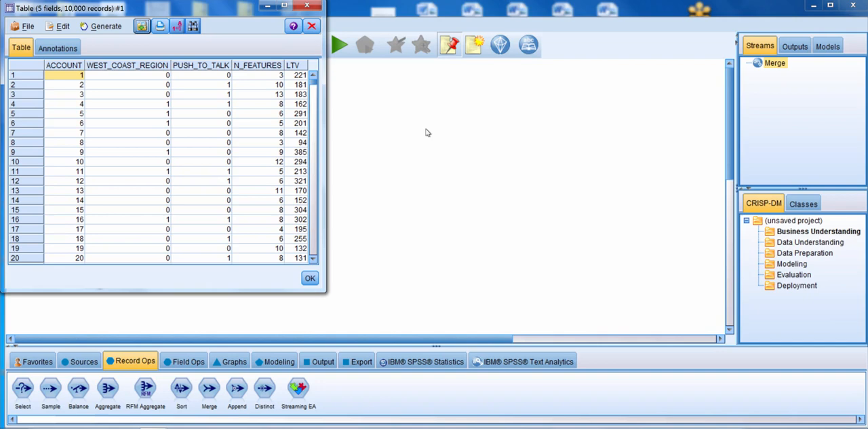
left_click(309, 7)
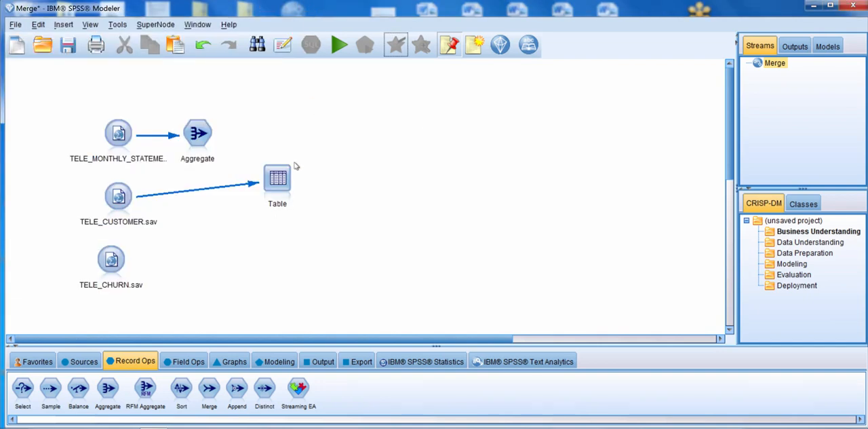
- Add a Merge node that takes Aggregate and TELE_CUSTOMER.sav as inputs and feeds the Table node
left_click_drag(283, 182, 239, 261)
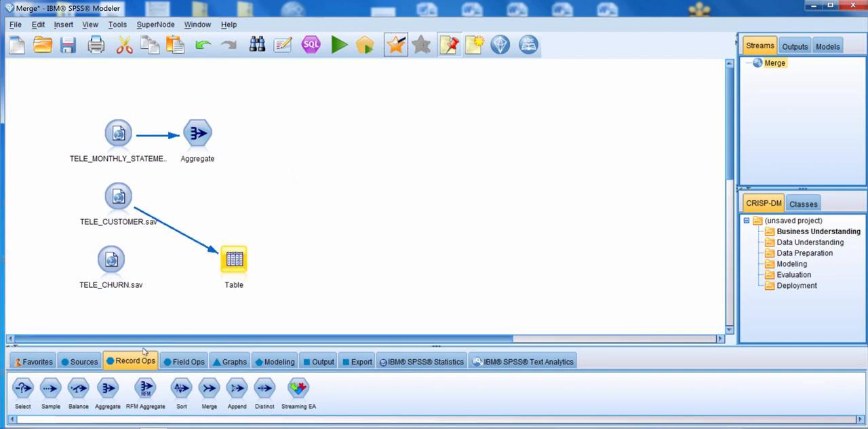
left_click(209, 388)
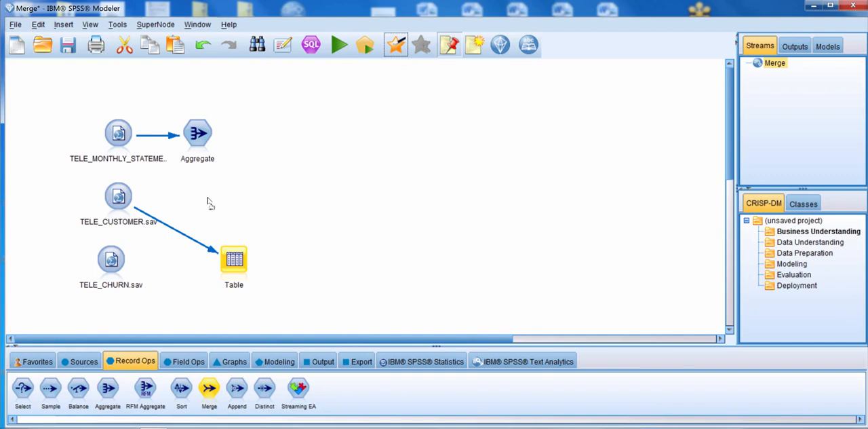
left_click(257, 198)
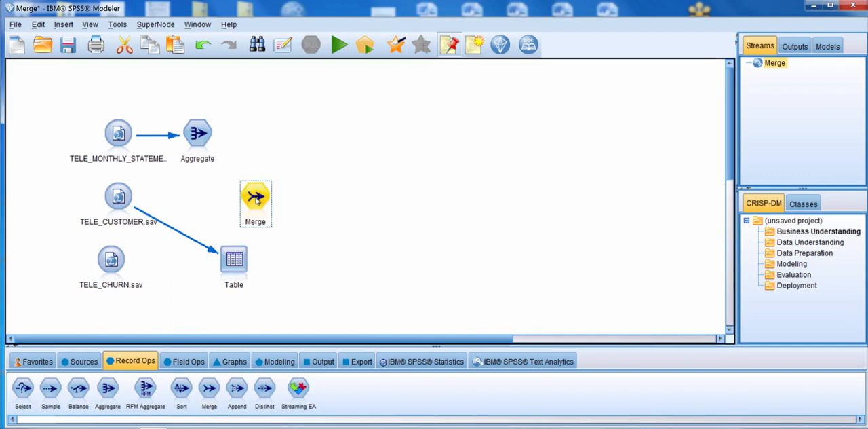
right_click(199, 133)
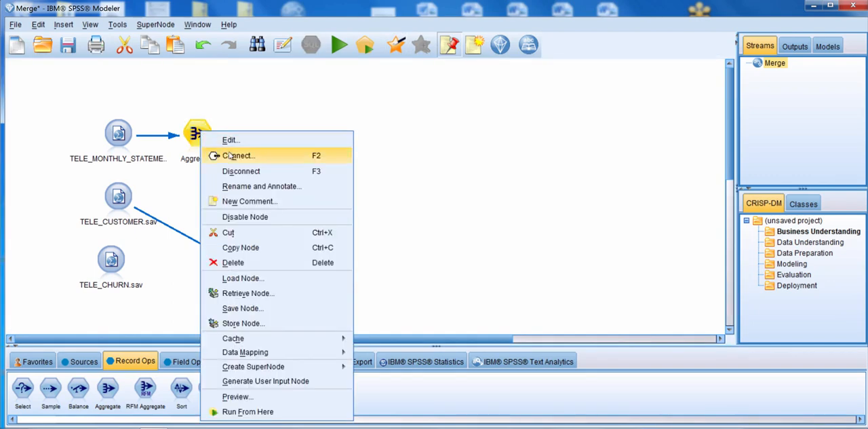
left_click(216, 154)
left_click(254, 198)
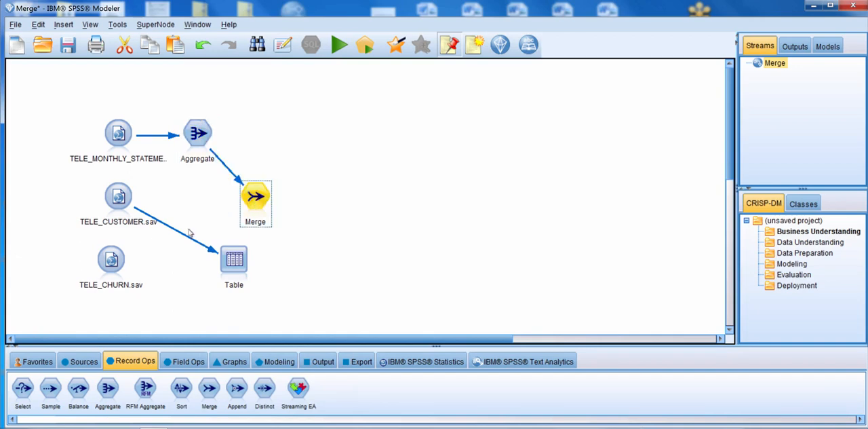
left_click_drag(181, 236, 255, 198)
left_click_drag(231, 270, 326, 249)
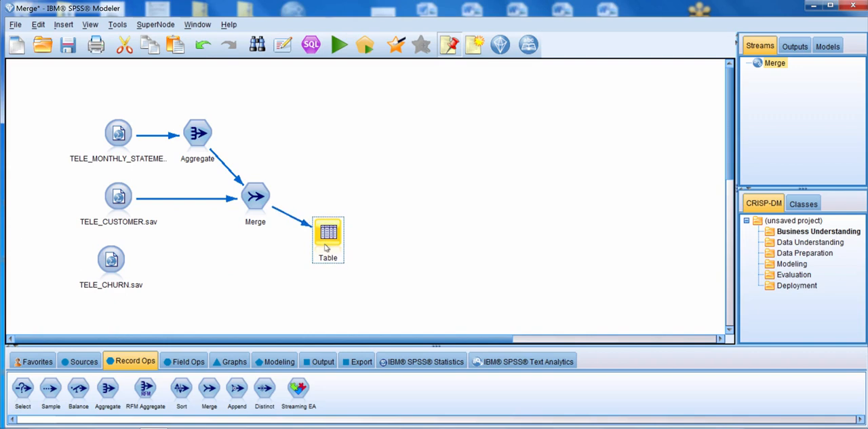
- Set the Merge node to merge by keys, using ACCOUNT as the key with an inner join
double_click(257, 200)
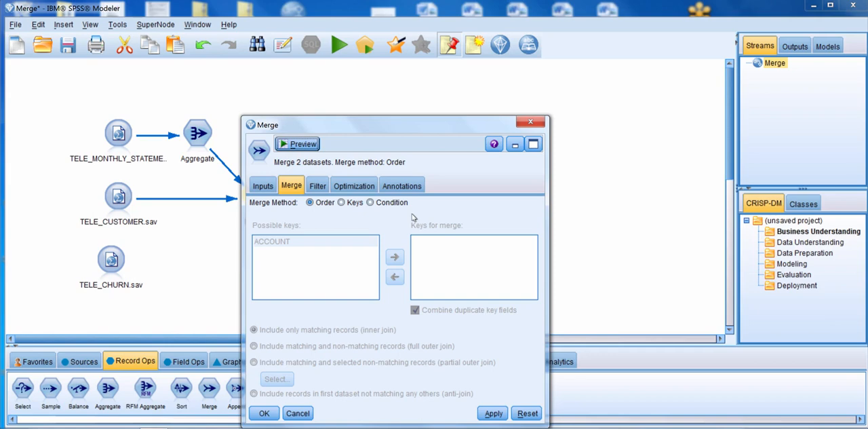
left_click(341, 203)
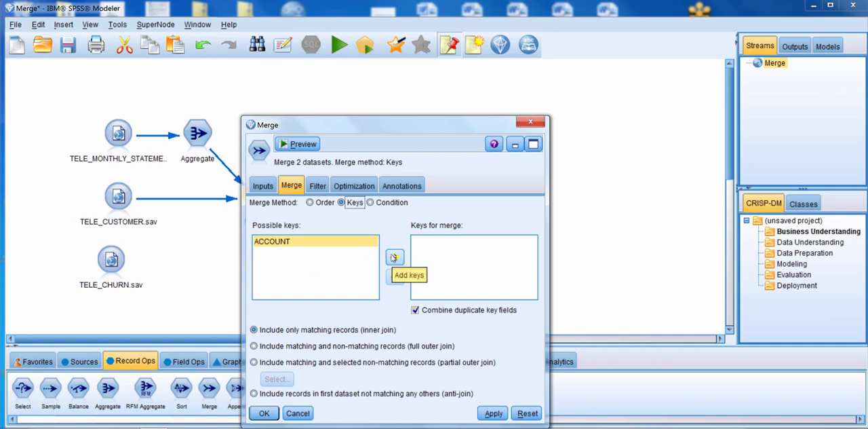
left_click(394, 257)
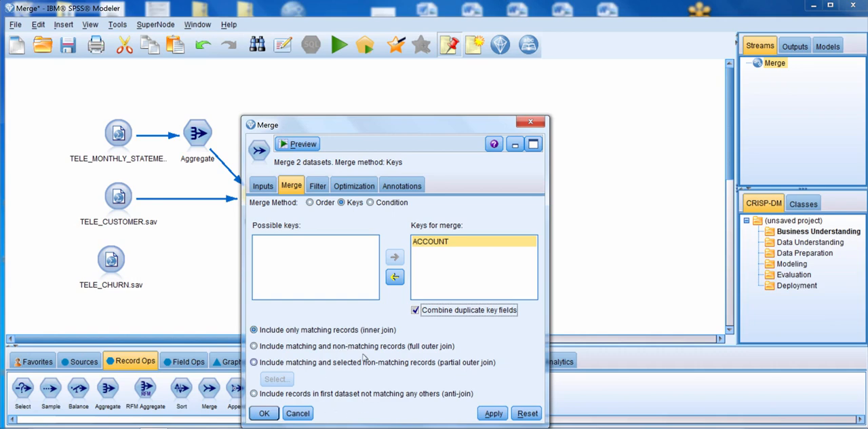
left_click(264, 413)
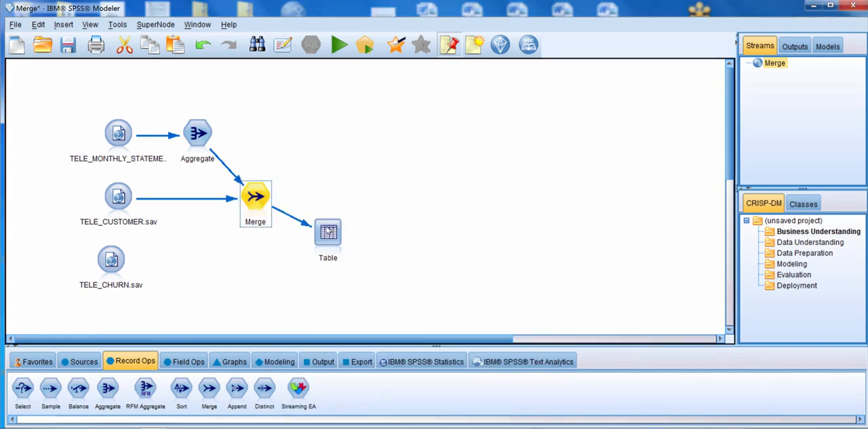
- Run the Table node on the Merge output and examine all fields through to the customer columns
left_click(365, 46)
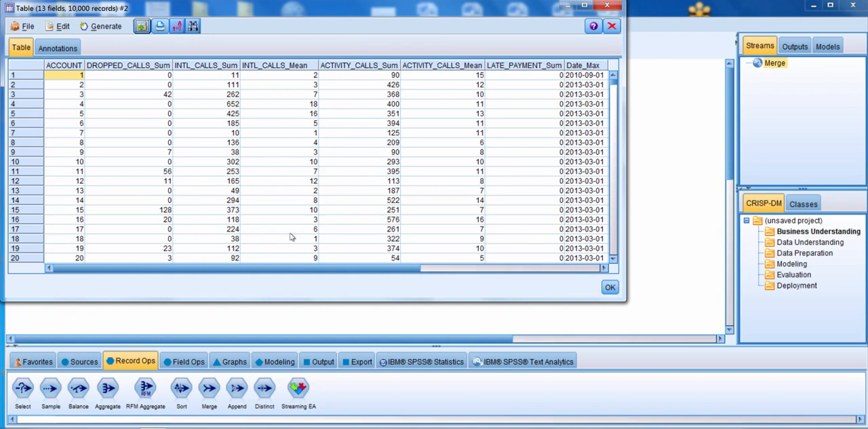
left_click_drag(323, 267, 535, 266)
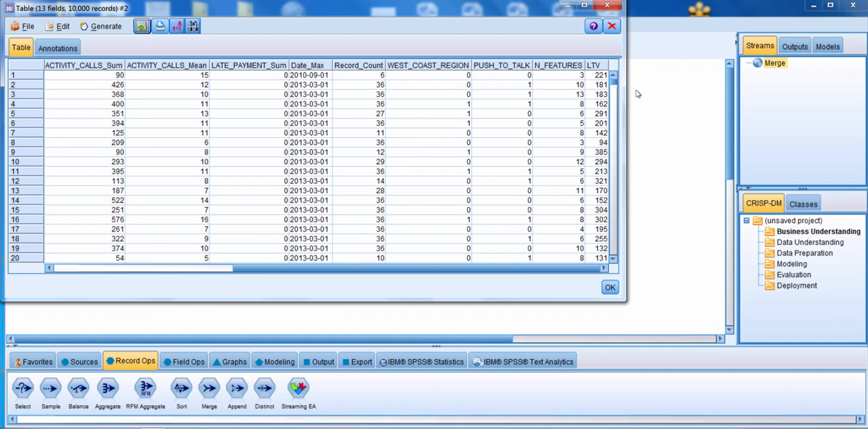
left_click(608, 7)
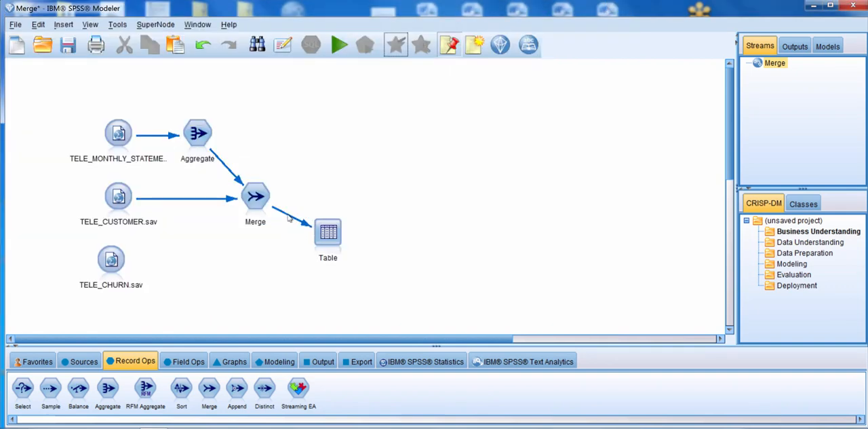
- Reroute the Table node's input from Merge to TELE_CHURN.sav and run it to view the churn records
left_click_drag(287, 216, 112, 265)
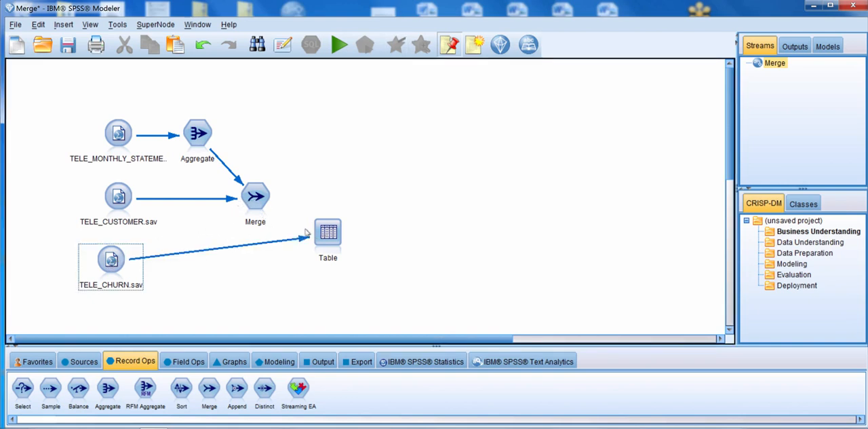
left_click_drag(332, 236, 274, 262)
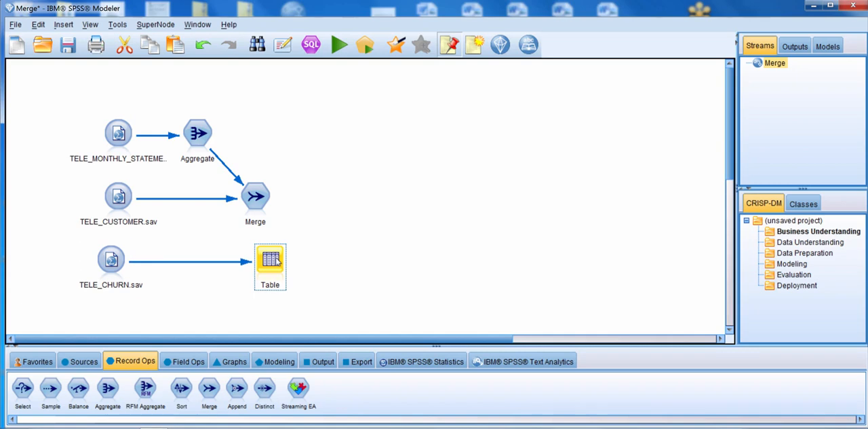
left_click(364, 47)
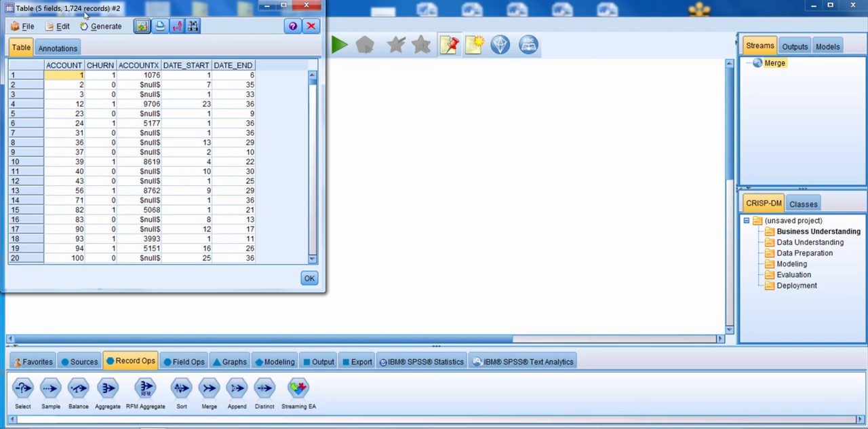
left_click(306, 6)
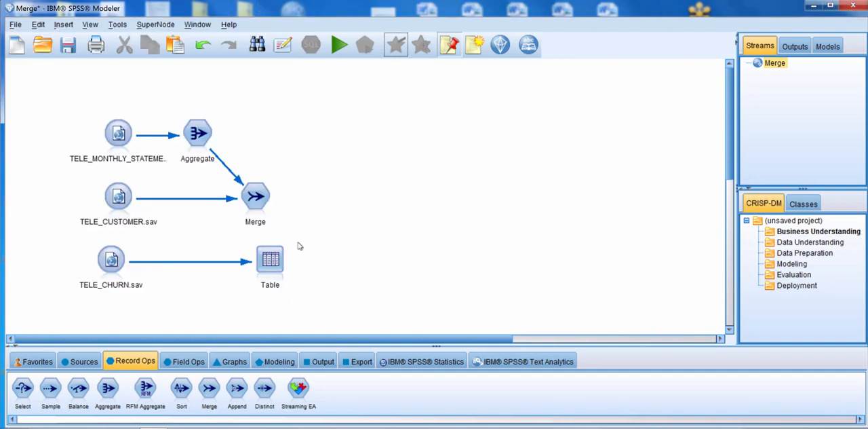
- Add a second Merge node that takes the first Merge and TELE_CHURN.sav as inputs and feeds the Table node
left_click_drag(273, 271, 201, 280)
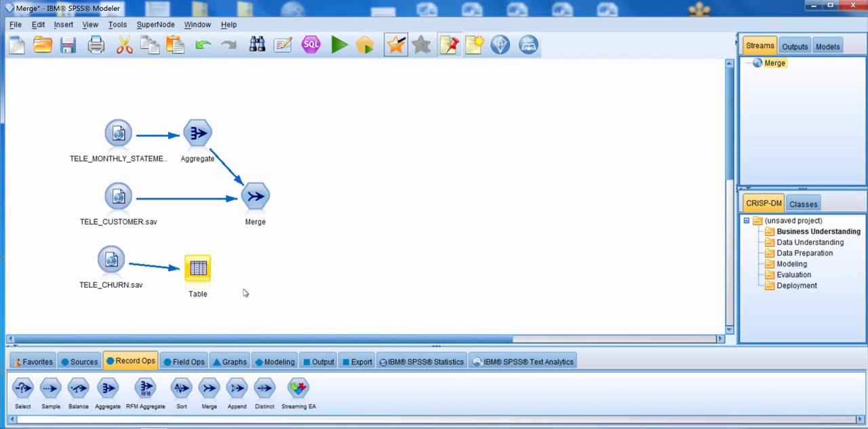
left_click(209, 387)
left_click(293, 254)
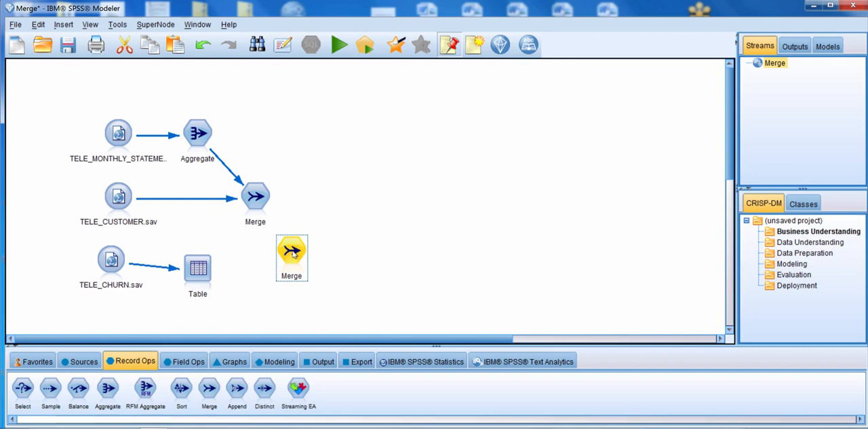
right_click(259, 197)
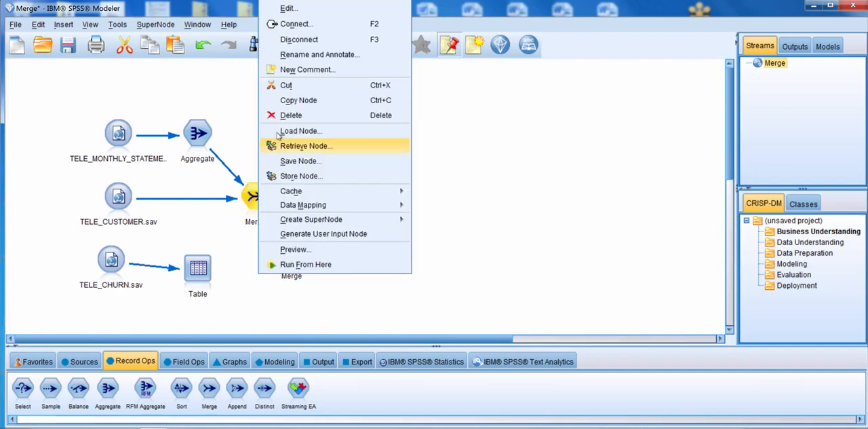
left_click(295, 24)
left_click(296, 245)
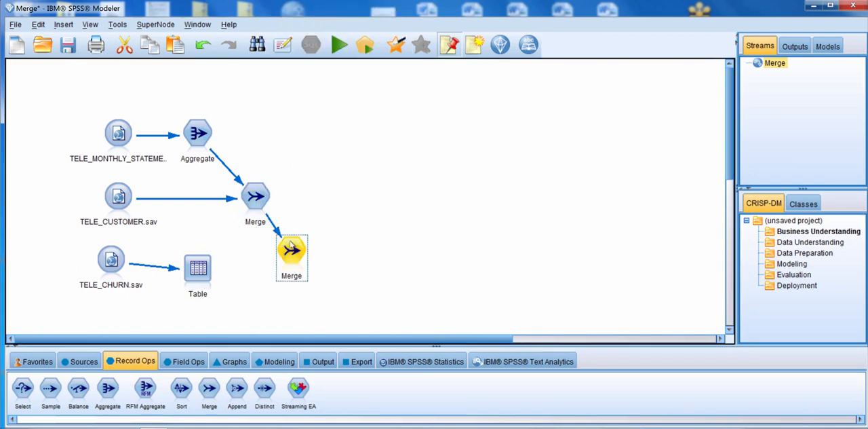
left_click_drag(150, 266, 293, 253)
left_click_drag(192, 274, 377, 257)
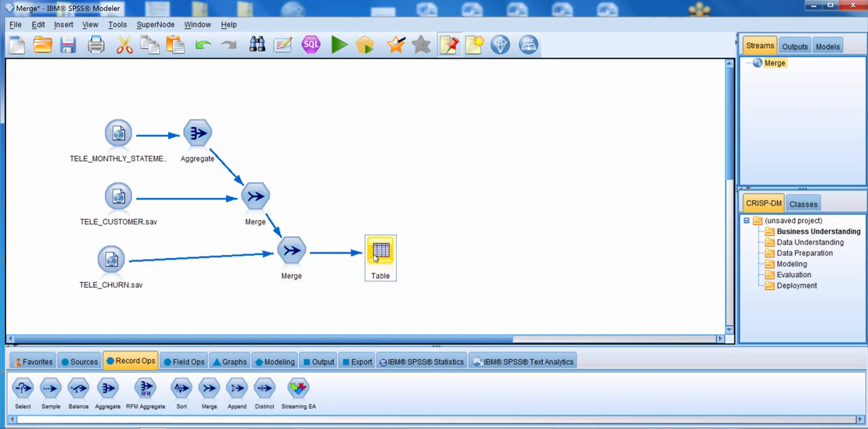
- Set the second Merge node to merge by keys with ACCOUNT as the merge key
double_click(293, 253)
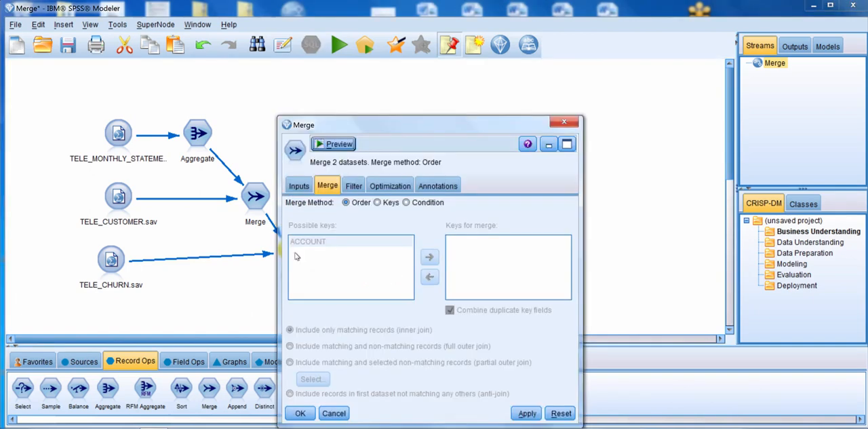
left_click(377, 202)
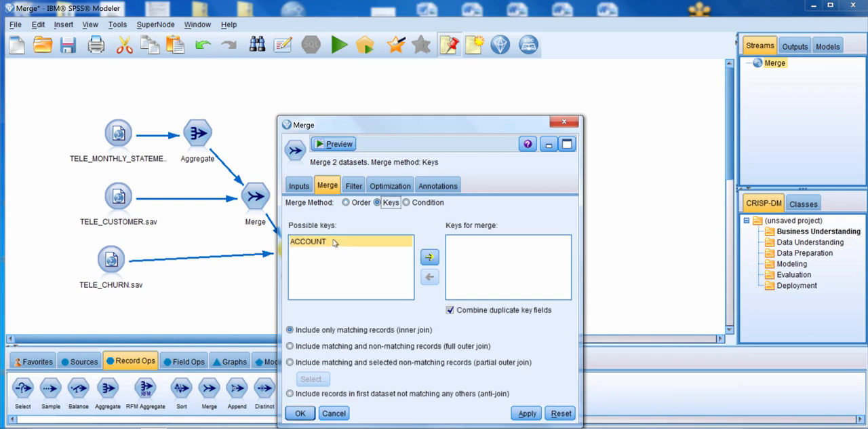
left_click(429, 259)
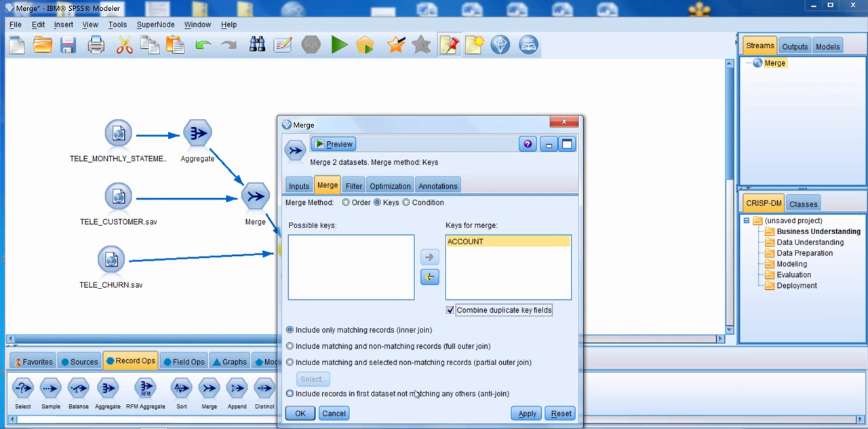
- Set the second Merge node to a partial outer join in which only TELE_CHURN.sav contributes incomplete records
left_click(290, 362)
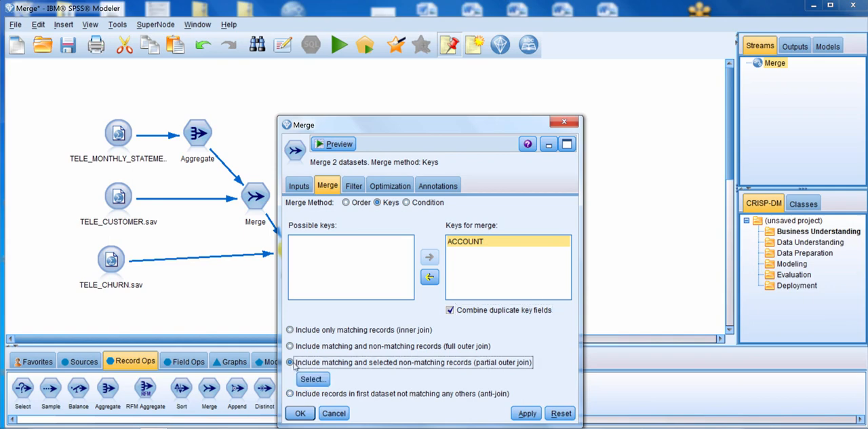
left_click(313, 379)
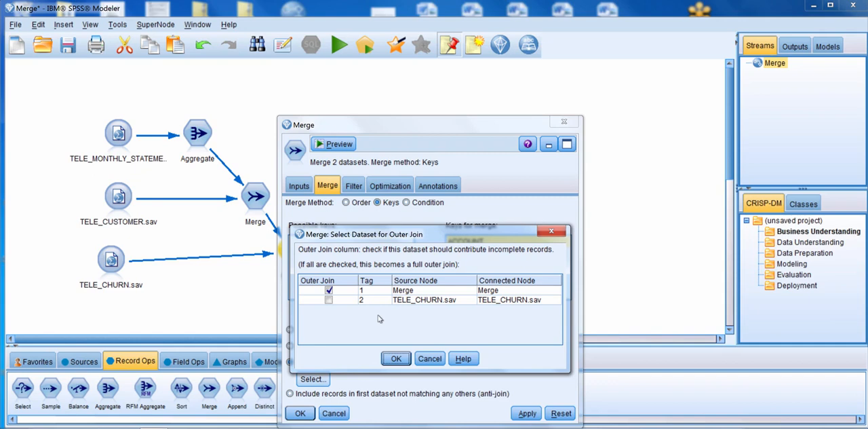
left_click(328, 299)
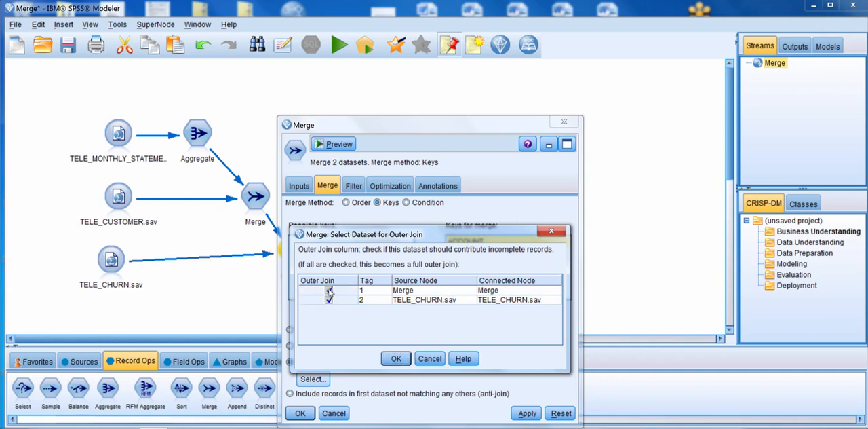
left_click(330, 290)
left_click(329, 291)
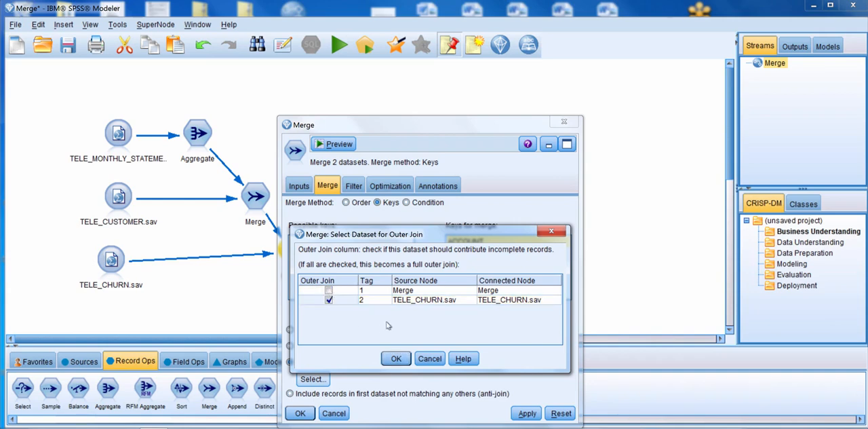
left_click(396, 362)
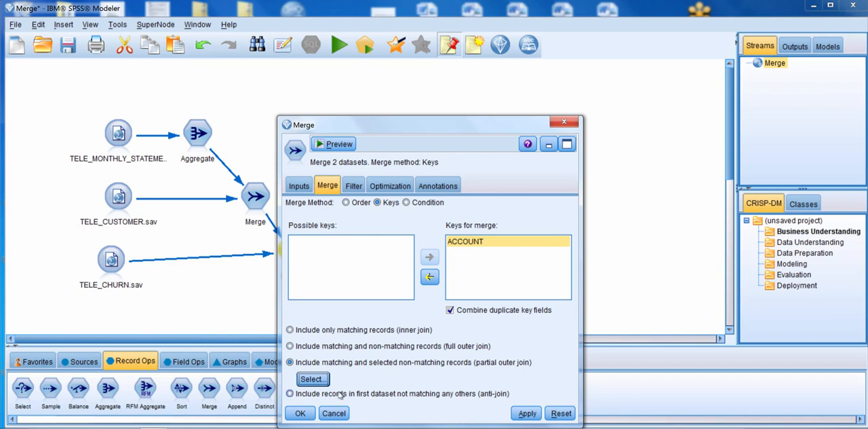
left_click(297, 414)
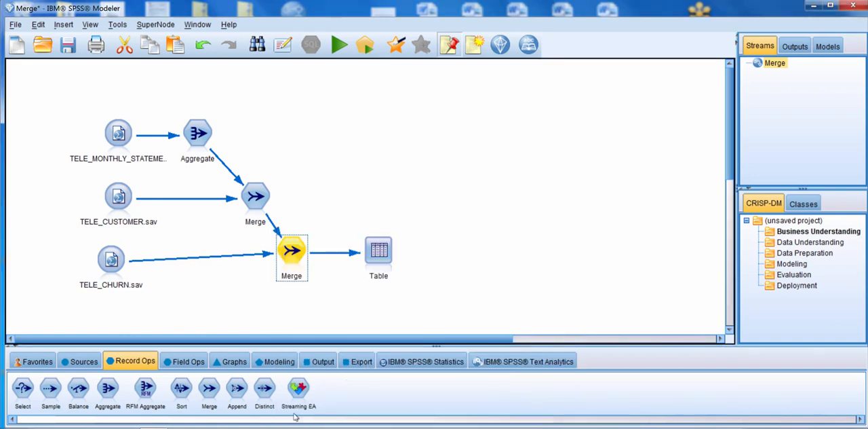
- Run the stream from the second Merge node and examine the output table through to the churn fields
left_click(366, 46)
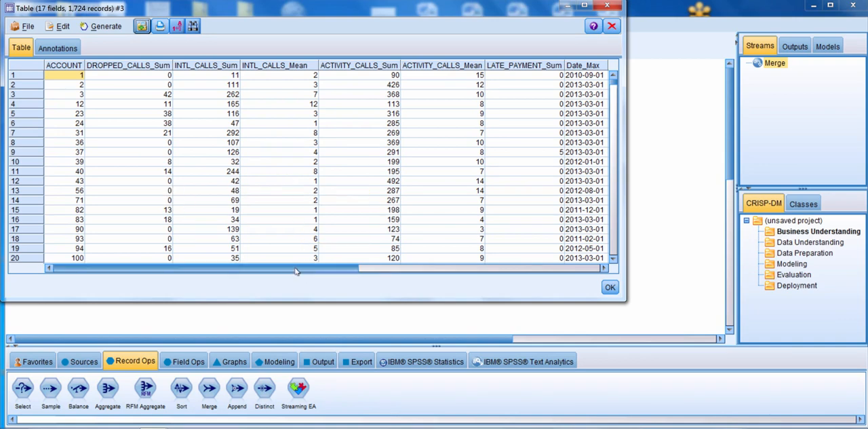
left_click_drag(295, 271, 564, 256)
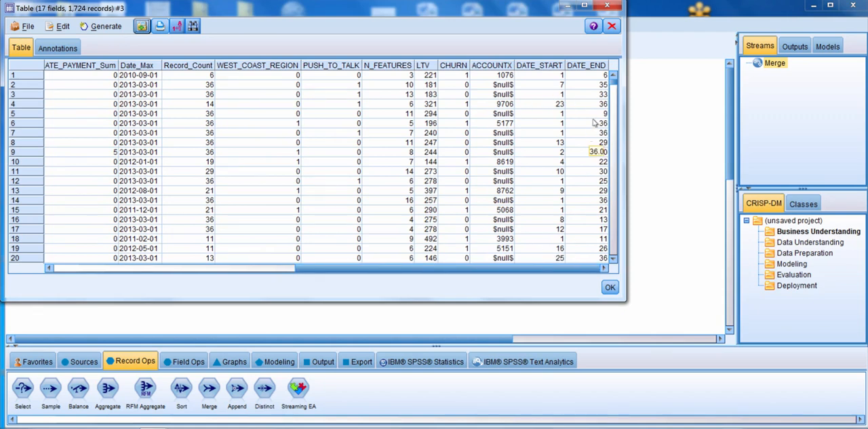
left_click(608, 6)
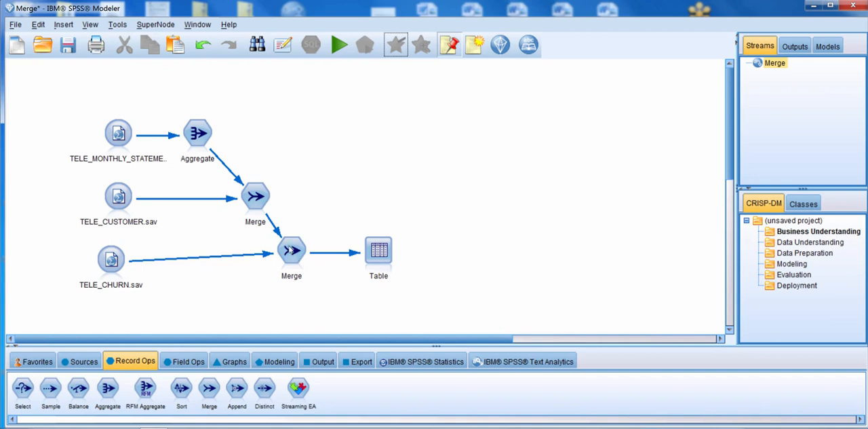
- Review the second Merge node's input order, field filter and optimization settings
double_click(291, 250)
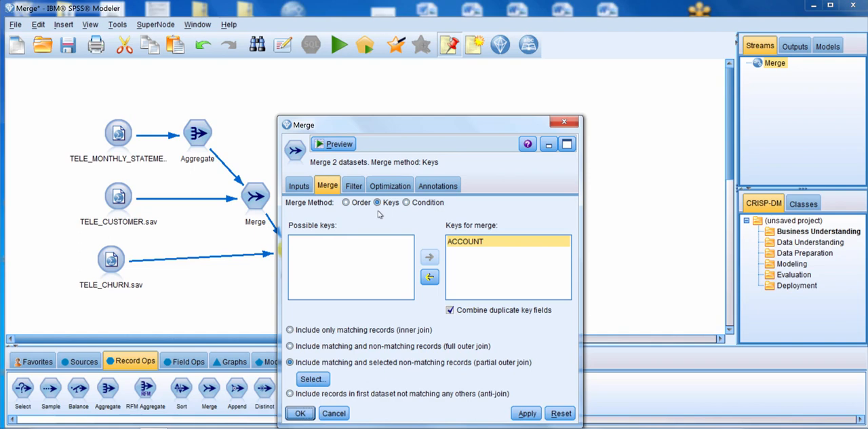
left_click(302, 184)
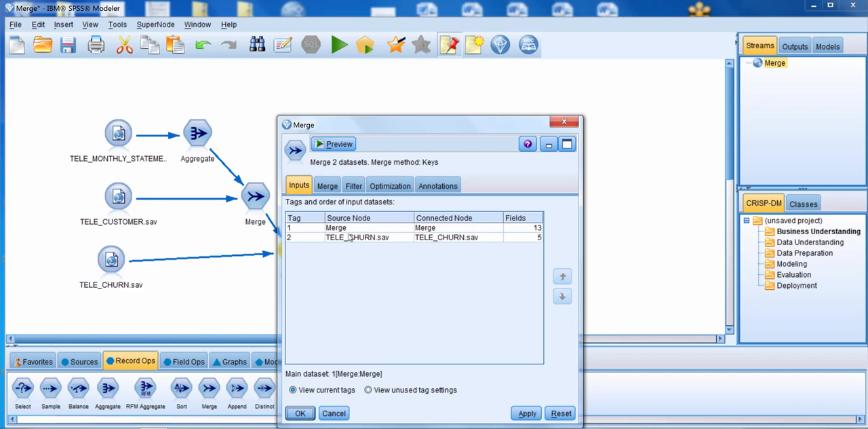
left_click(355, 186)
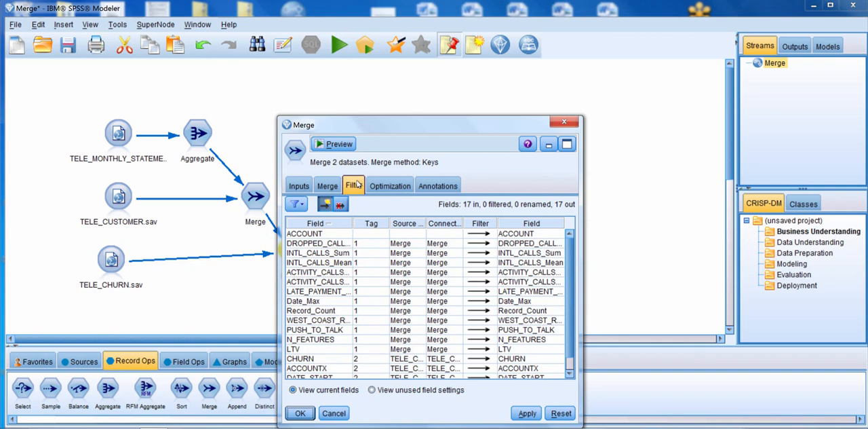
left_click(391, 184)
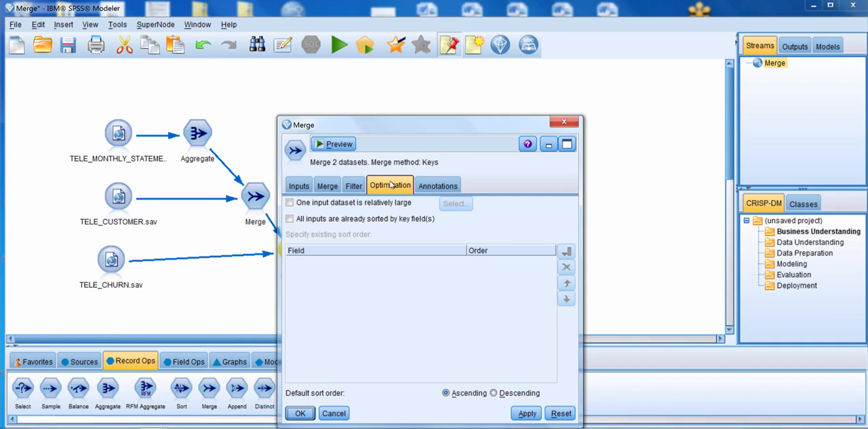
left_click(299, 413)
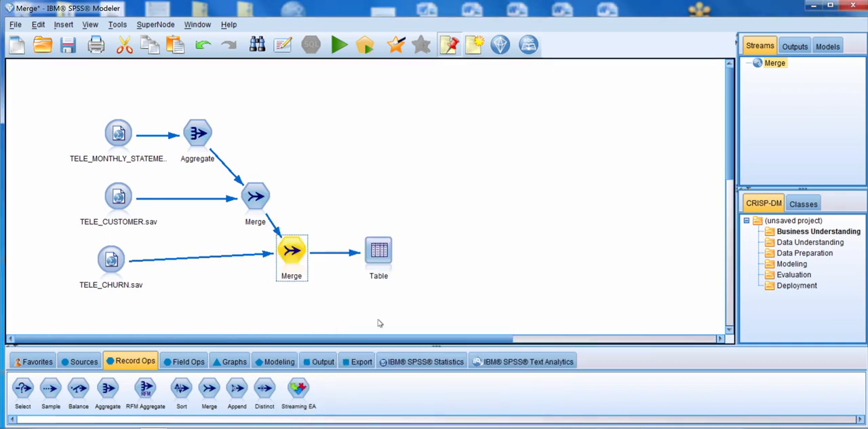